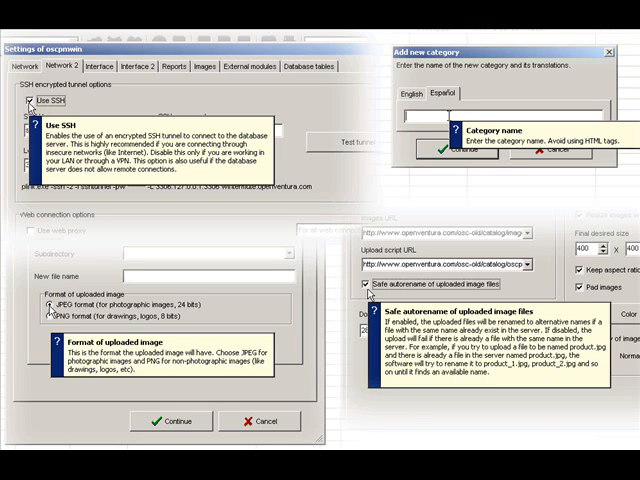
type("caf")
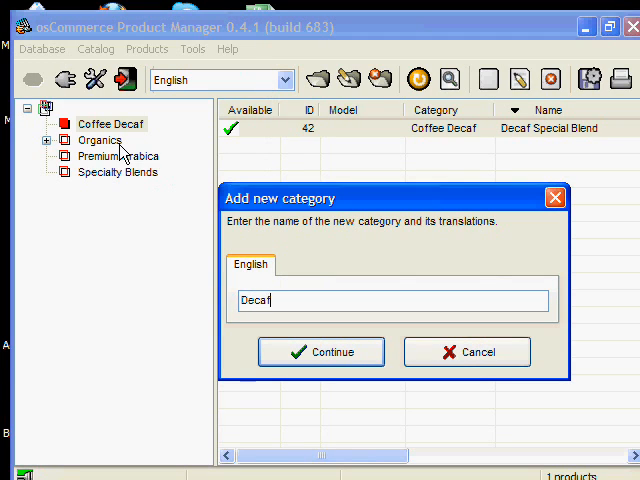
type(" Subca")
type("tegory")
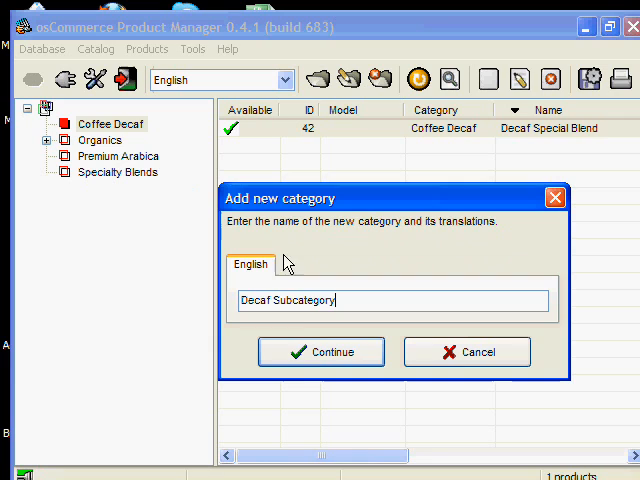
- Confirm the new 'Decaf Subcategory' under Coffee Decaf and show its empty product list
left_click(302, 363)
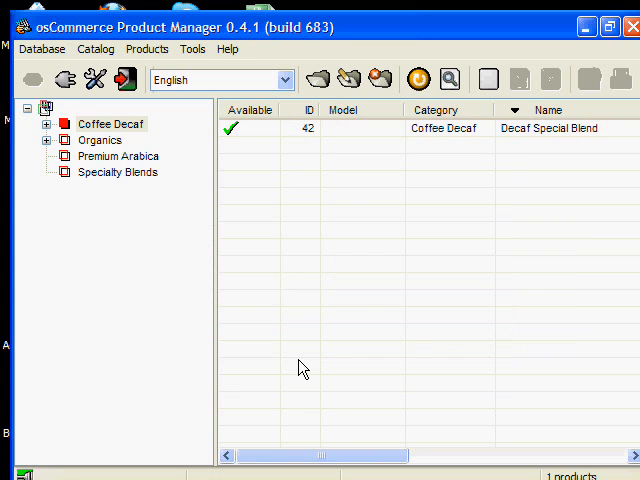
left_click(46, 124)
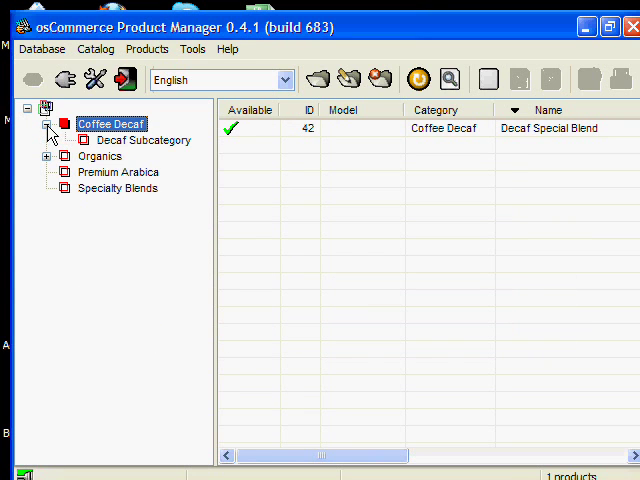
left_click(123, 149)
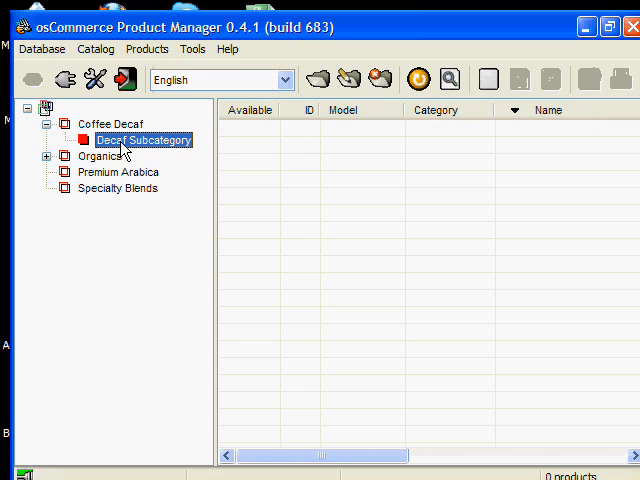
- Add a new product with net price 9.99 and weight 1.2 on the General data page
left_click(165, 50)
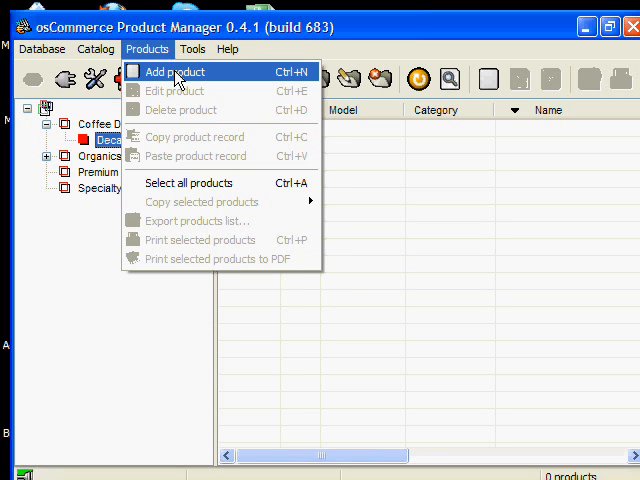
left_click(177, 79)
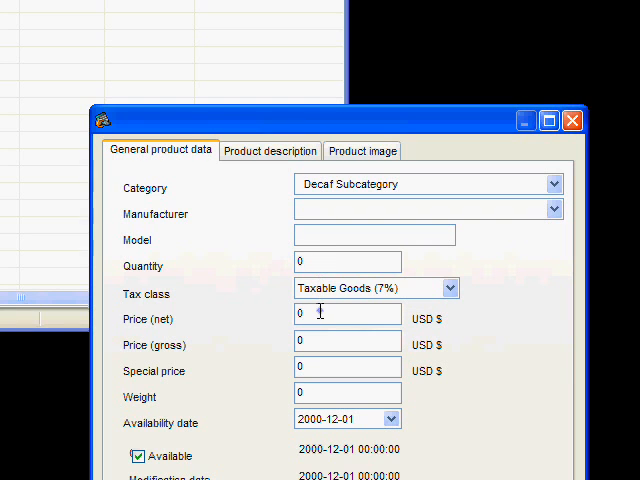
double_click(320, 311)
type("9.99")
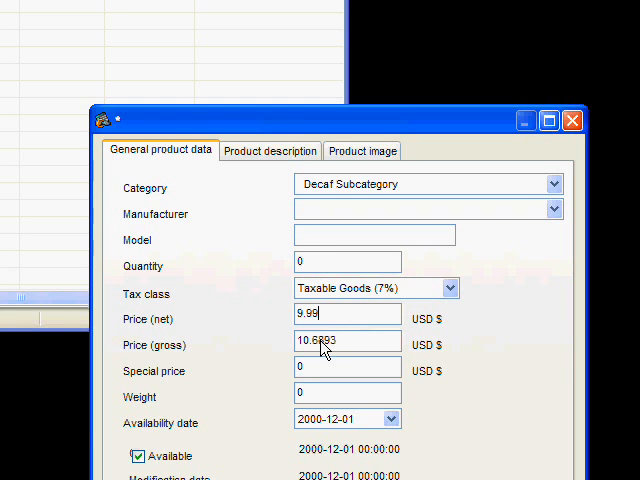
left_click(322, 395)
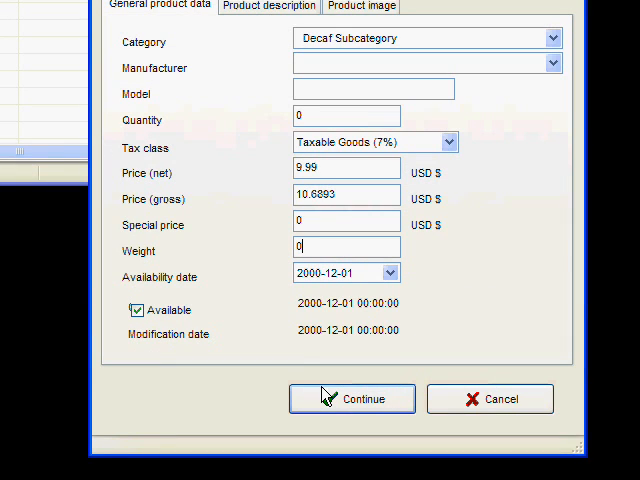
double_click(333, 250)
type("1.2")
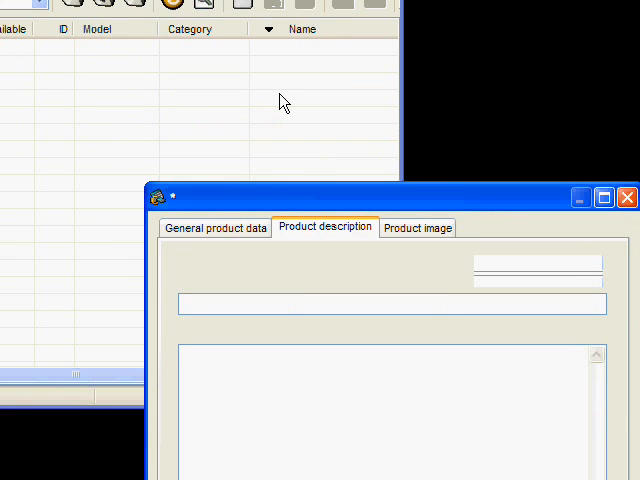
- Name the product 'Decaf Robust' with description 'A fine rich coffee from Brazil'
left_click(326, 230)
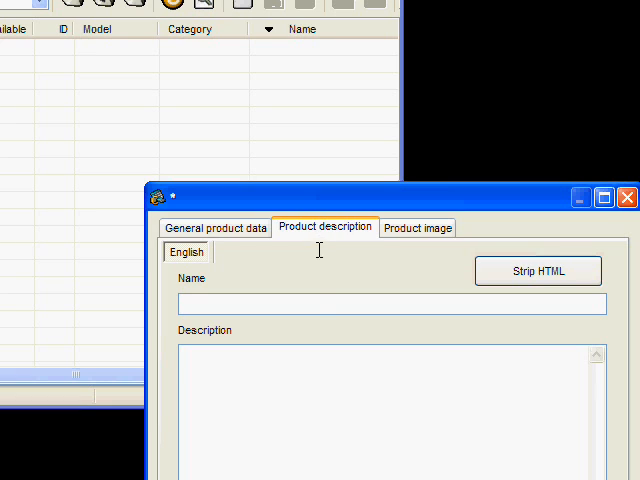
left_click(319, 304)
type("Dec")
type("af Robu")
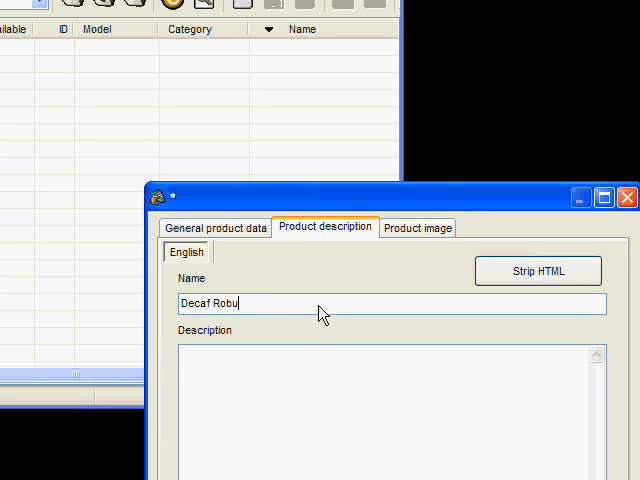
type("st")
key("Tab")
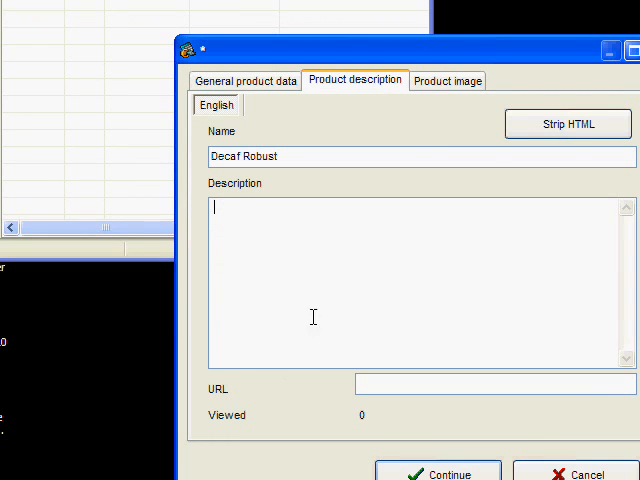
type("A f")
type("ine ric")
type("h coffe")
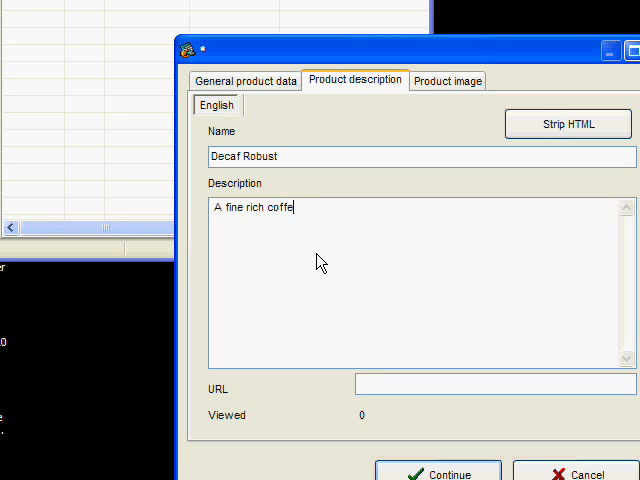
type("e from ")
type("Brazil")
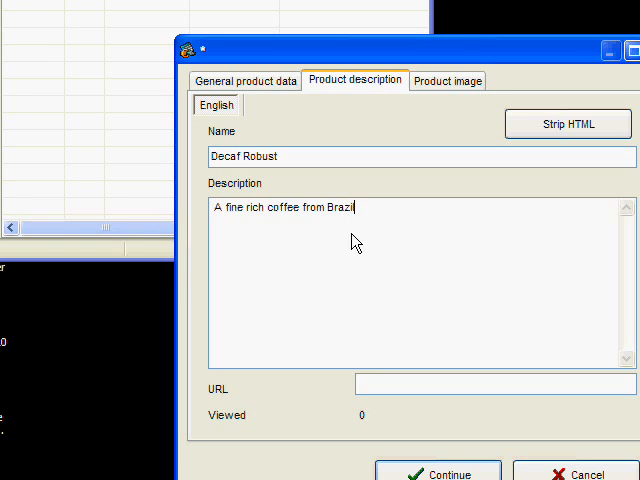
left_click(447, 81)
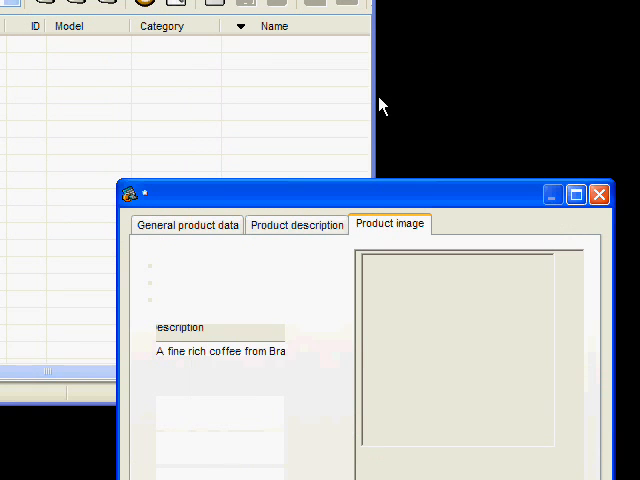
- Link the existing guatemala.jpg as the product image instead of uploading a new one
left_click(380, 229)
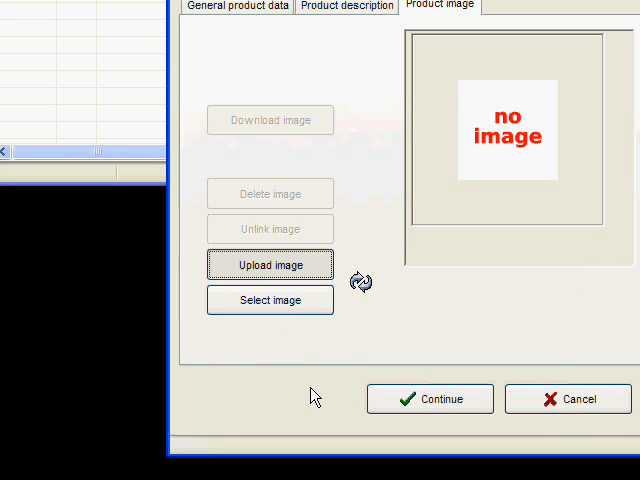
left_click(304, 270)
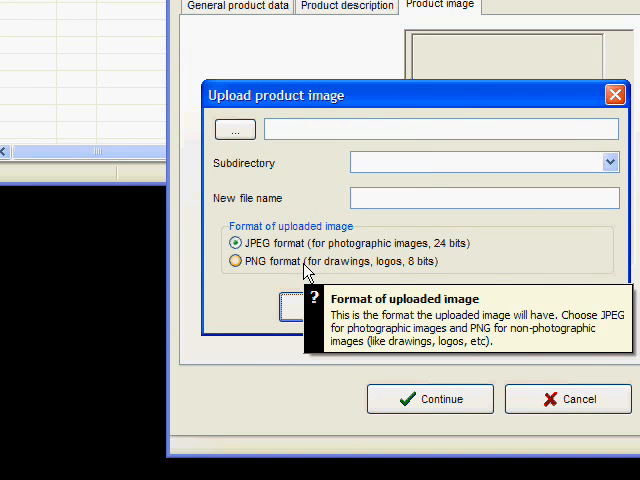
left_click(507, 318)
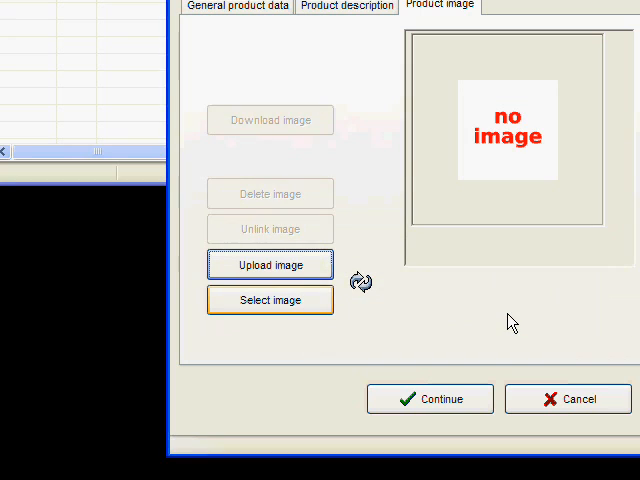
left_click(306, 310)
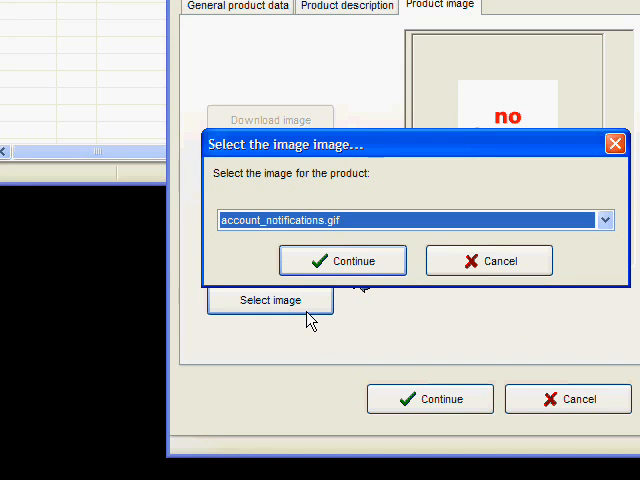
left_click(362, 226)
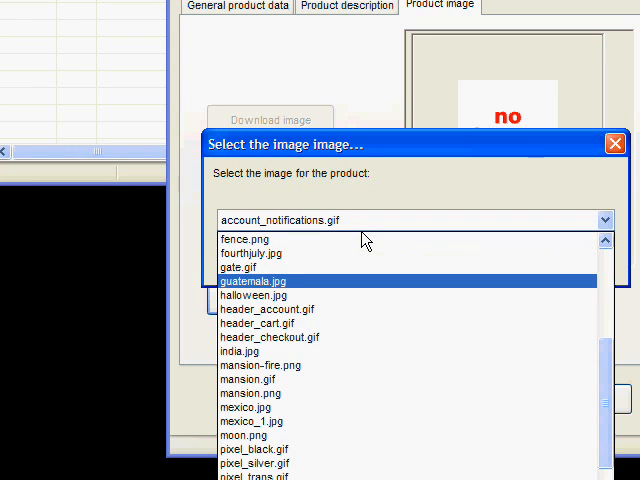
left_click(401, 281)
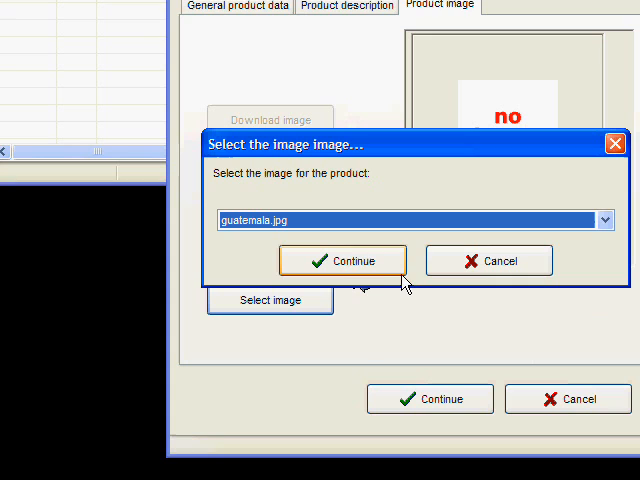
left_click(398, 276)
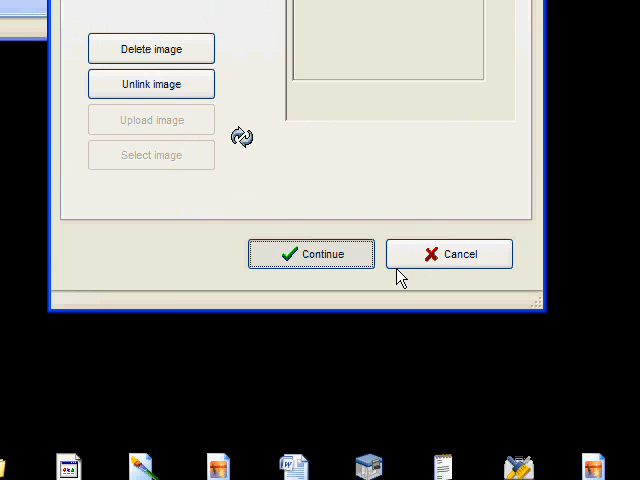
- Save Decaf Robust so it joins the subcategory's product list at 9.99
left_click(327, 263)
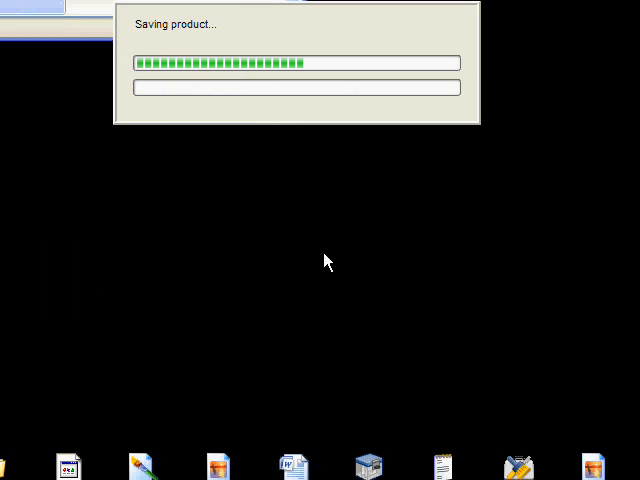